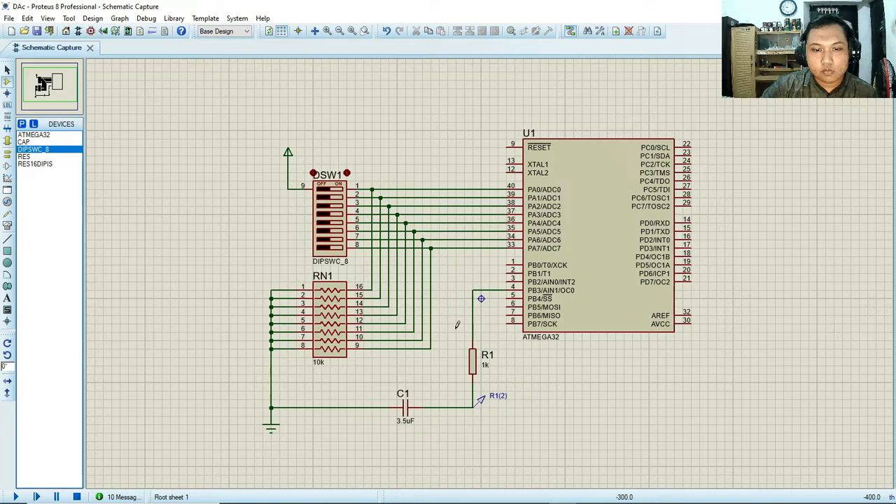
Check the resistance of resistor R1 and the capacitance of capacitor C1 in their component properties
double_click(473, 364)
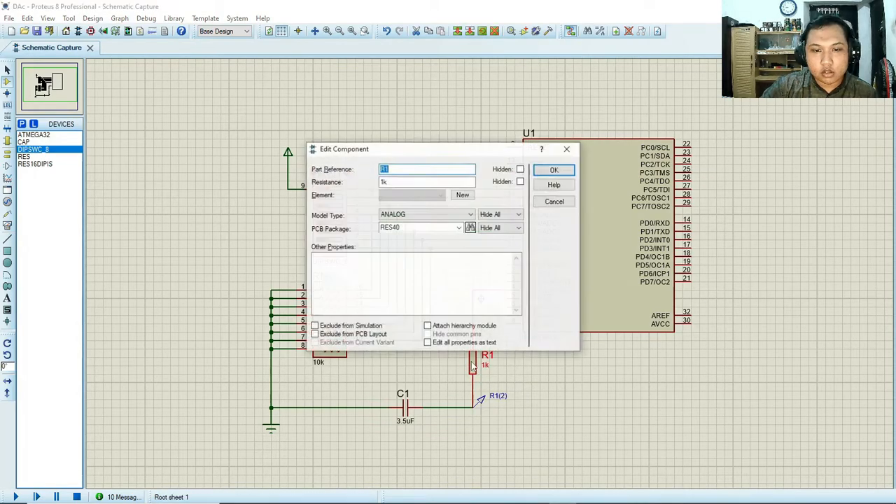
click(385, 182)
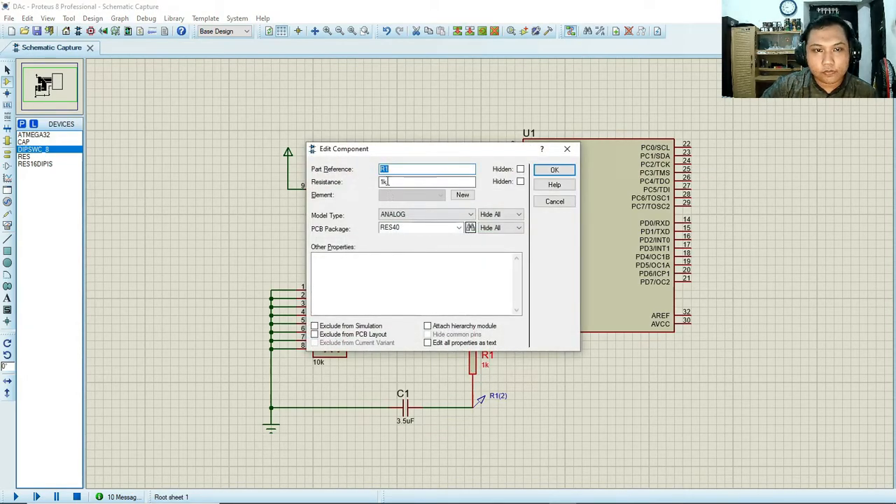
double_click(375, 183)
click(567, 172)
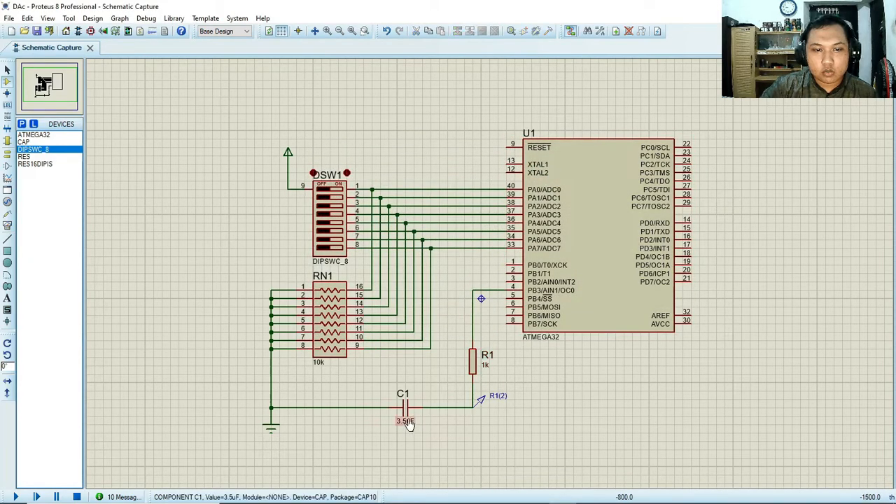
double_click(409, 422)
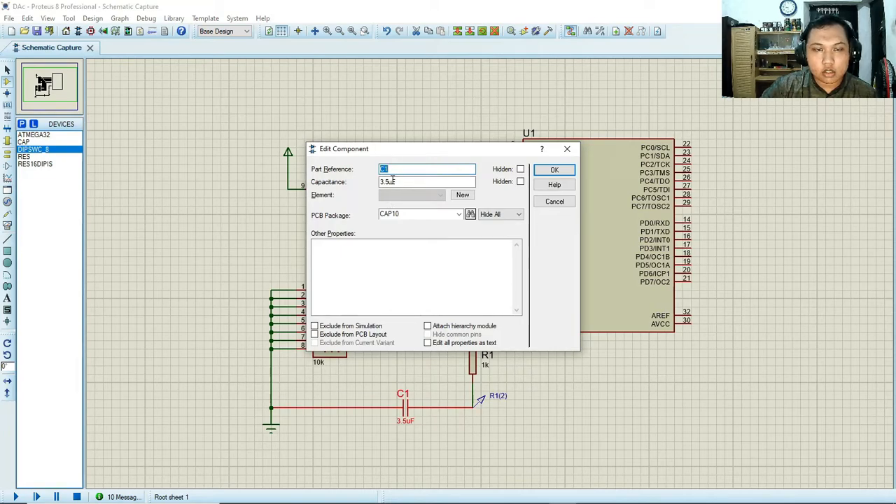
click(567, 148)
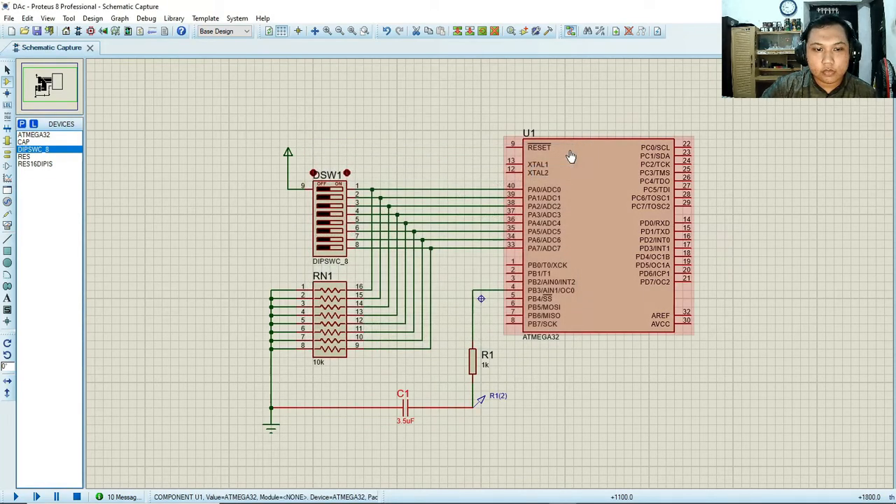
Check the resistance of resistor network RN1 in its component properties and close them without changes
double_click(333, 328)
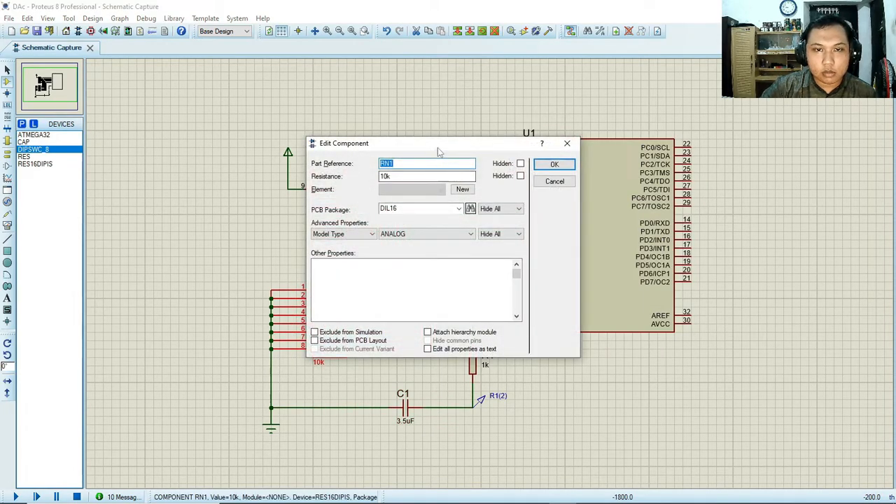
drag(406, 142, 463, 132)
click(458, 166)
click(440, 166)
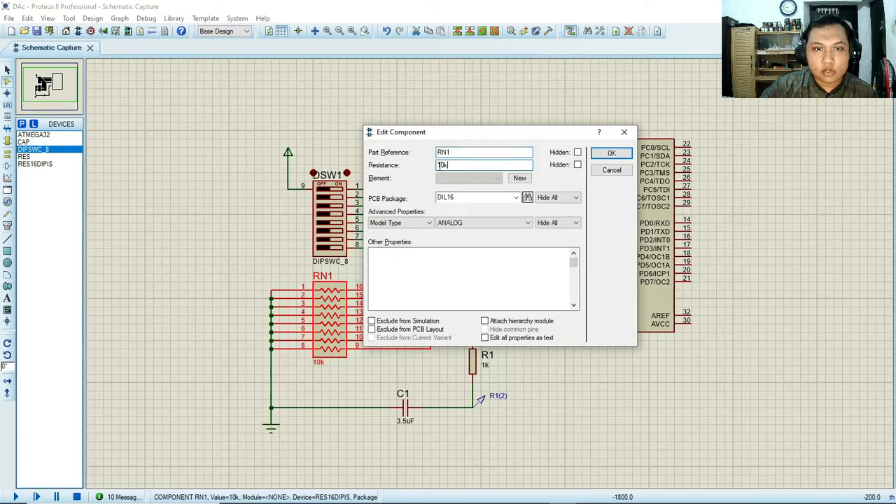
click(624, 131)
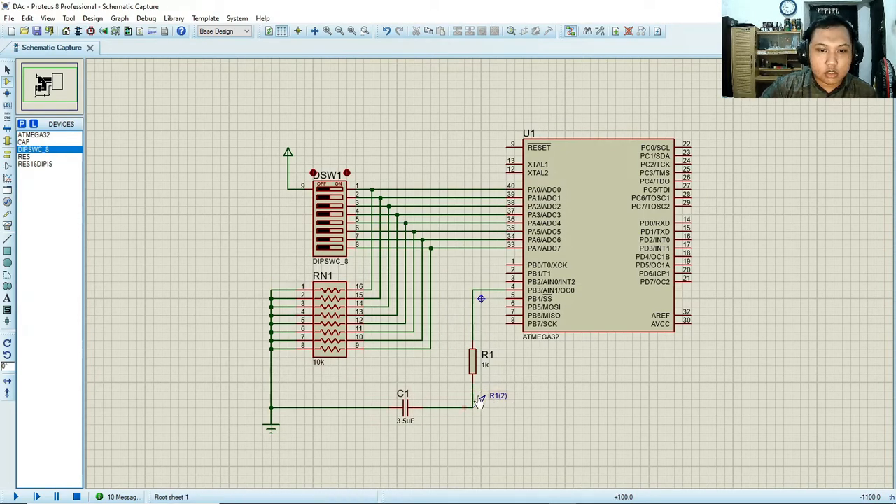
Show the available probe types, including the voltage probe, and return to selection mode
click(7, 219)
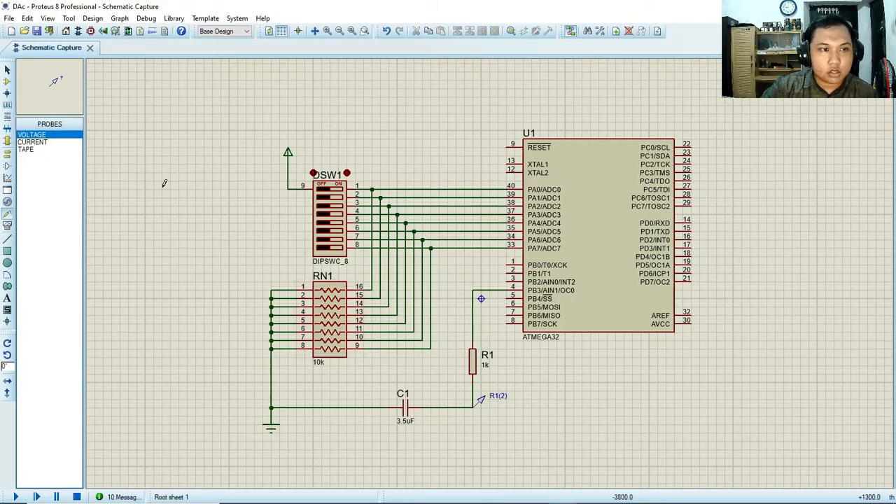
click(7, 70)
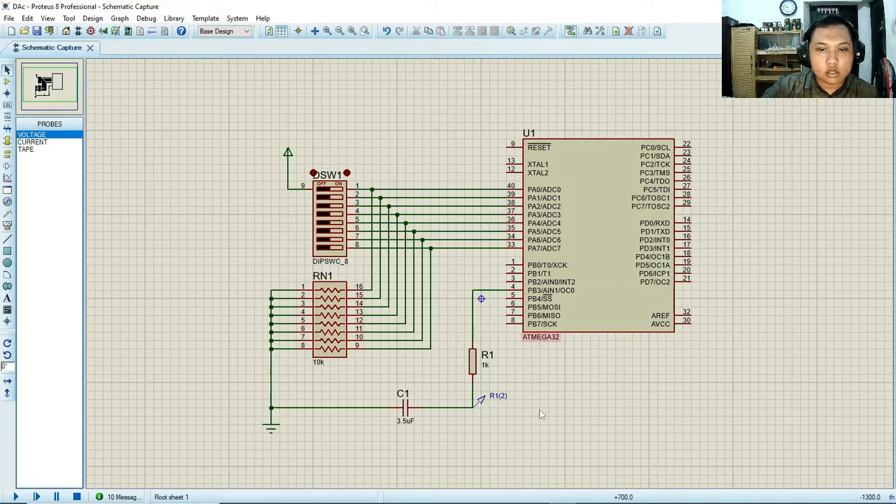
Switch to CodeVisionAVR and review the header comments of dact.c, including chip type and clock frequency
mouse_move(582, 501)
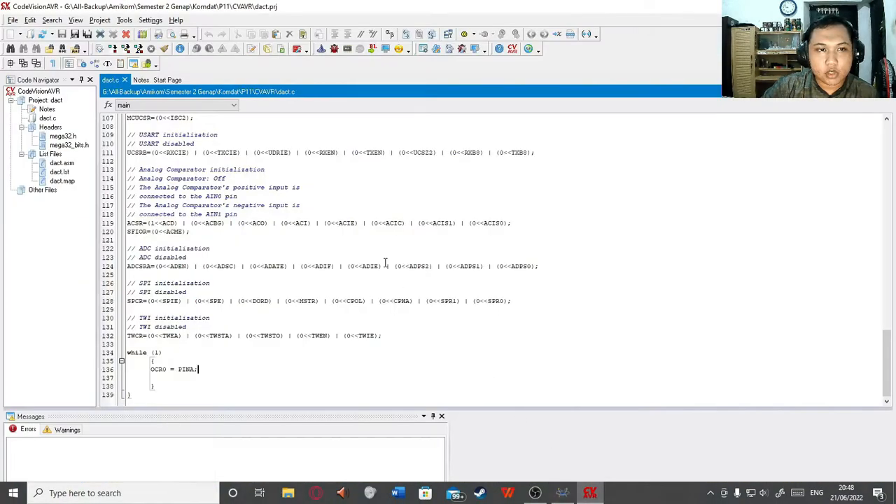
scroll(315, 248, up, 20)
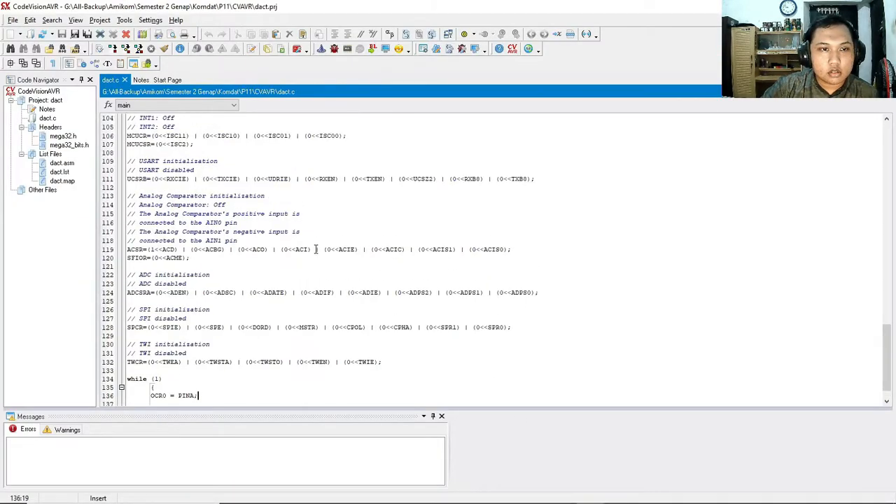
scroll(280, 237, up, 7)
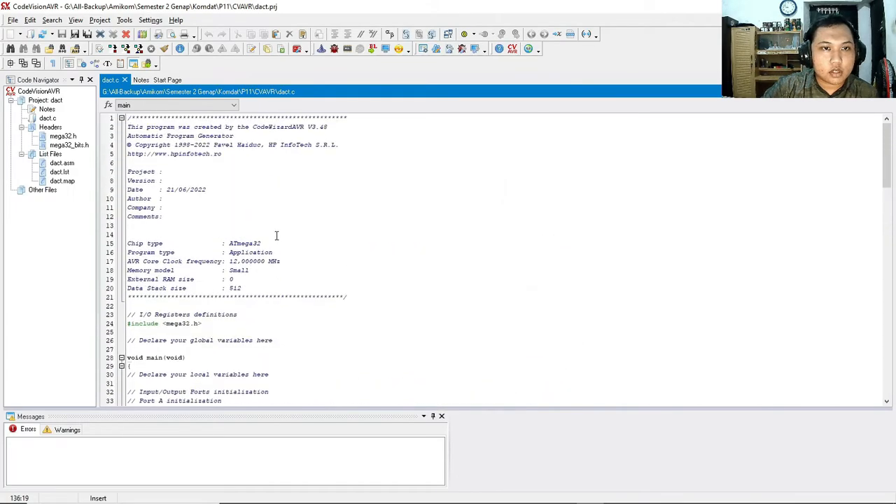
scroll(191, 184, down, 3)
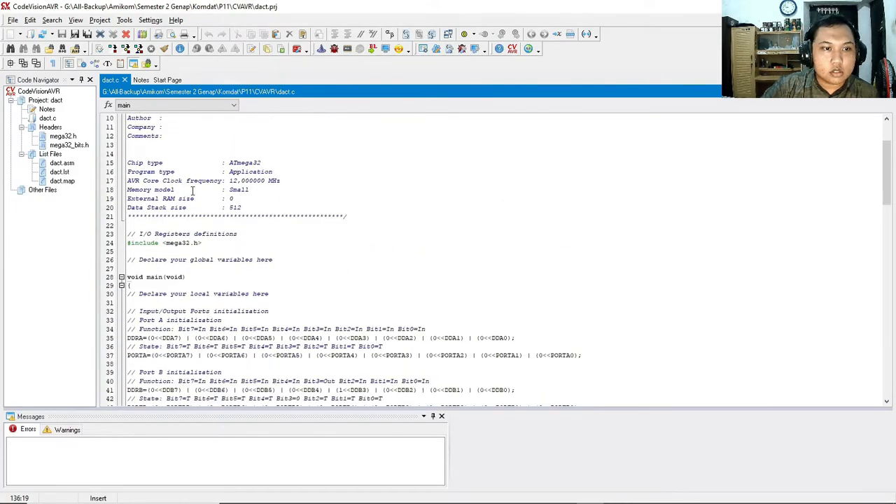
Start a new project with CodeWizardAVR for the AVR8 (ATtiny, ATmega, AT90) chip family and bring up the wizard window
click(9, 39)
click(29, 55)
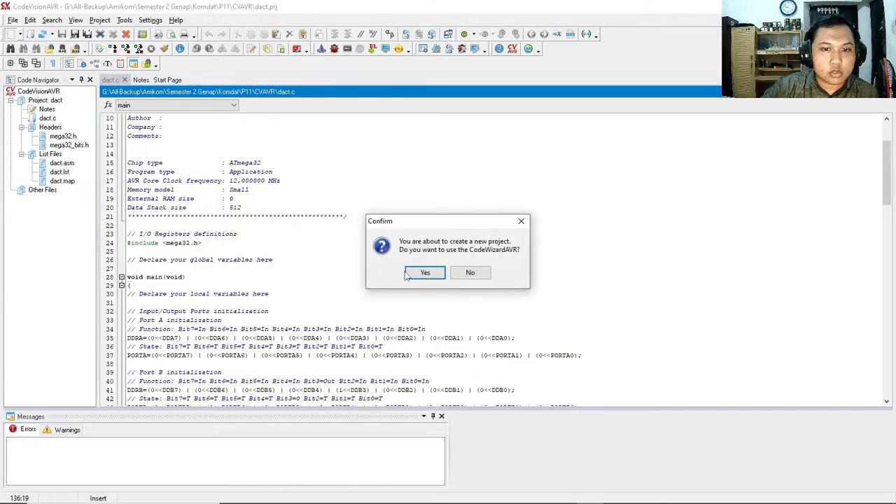
click(433, 277)
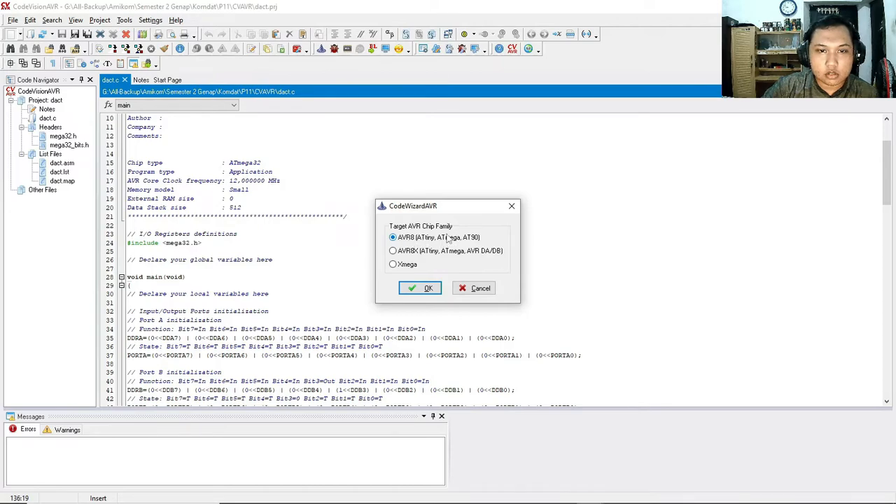
click(423, 289)
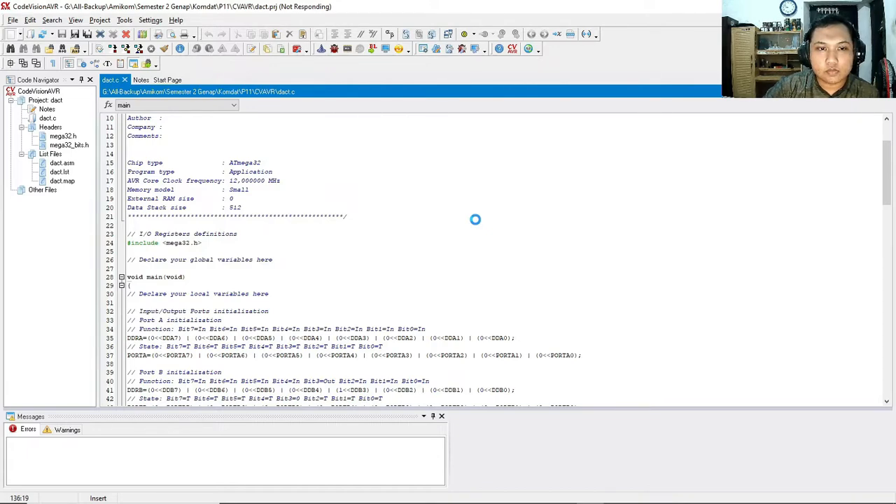
click(590, 494)
click(574, 470)
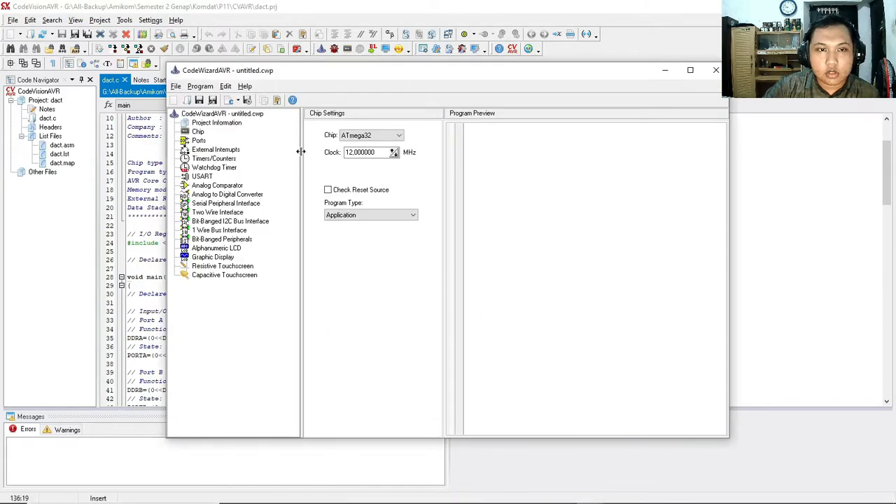
Set Port B bit 3 to output in the wizard's port settings and close the wizard without generating a project
drag(299, 74, 363, 71)
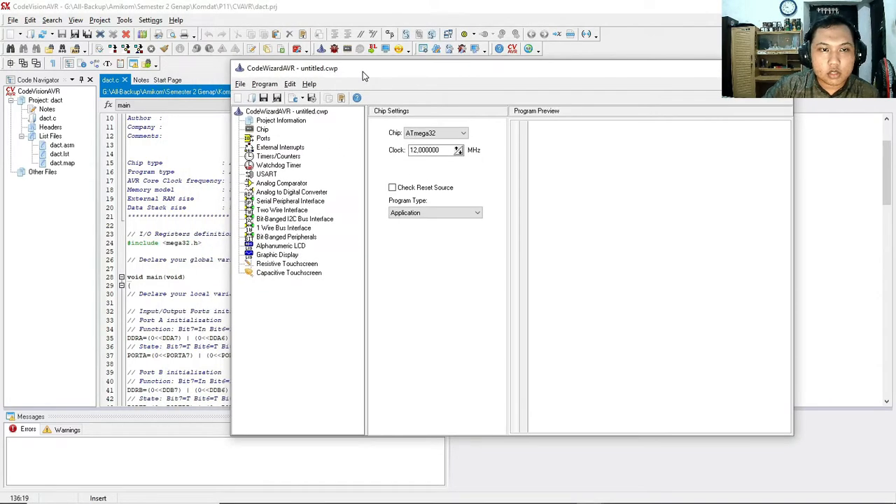
click(264, 130)
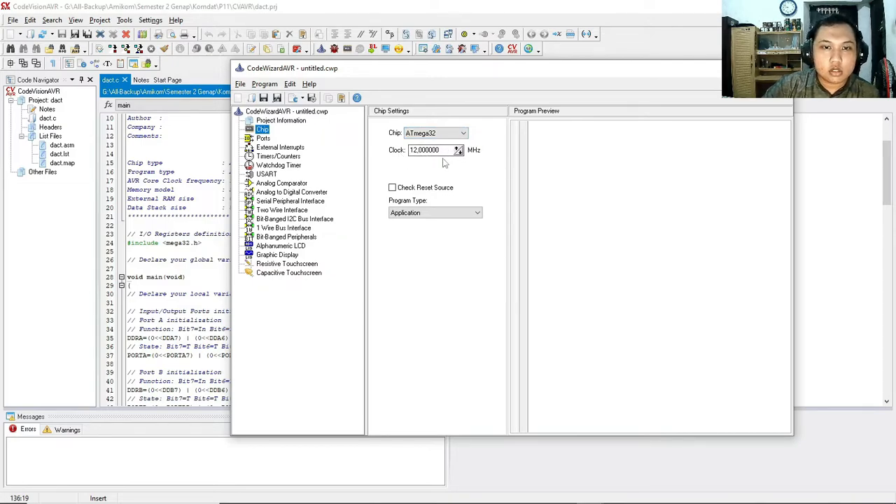
click(264, 139)
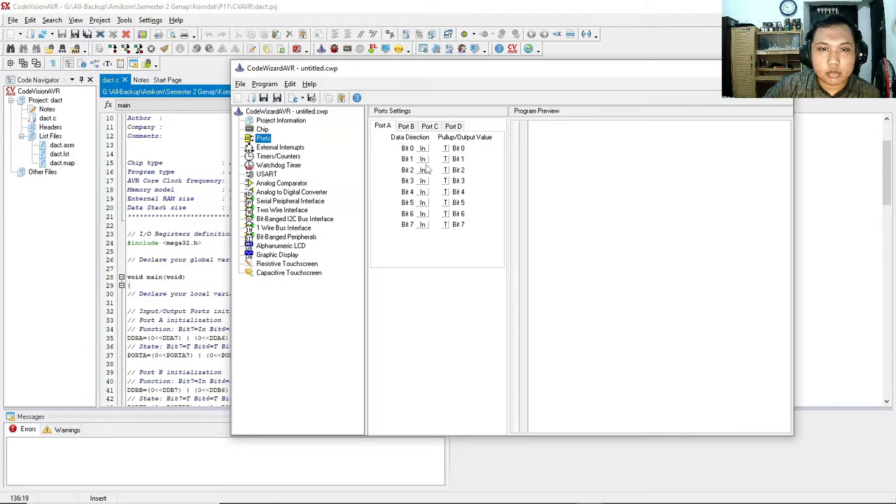
click(409, 129)
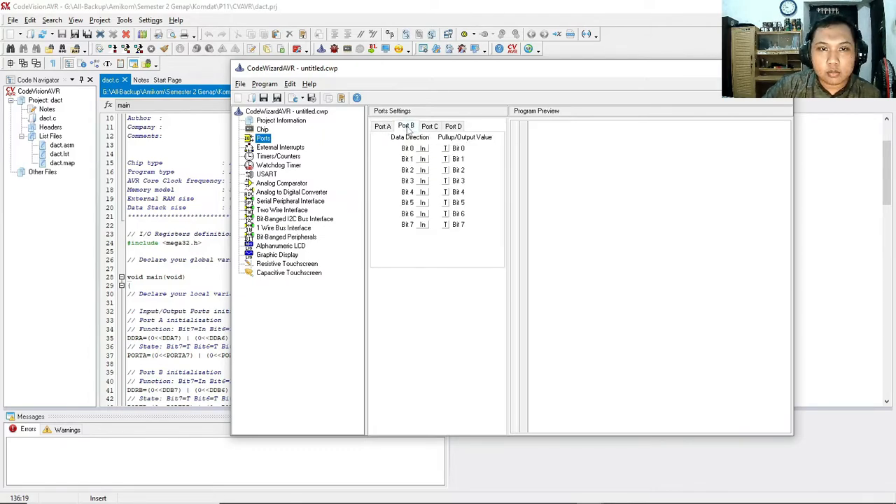
click(423, 183)
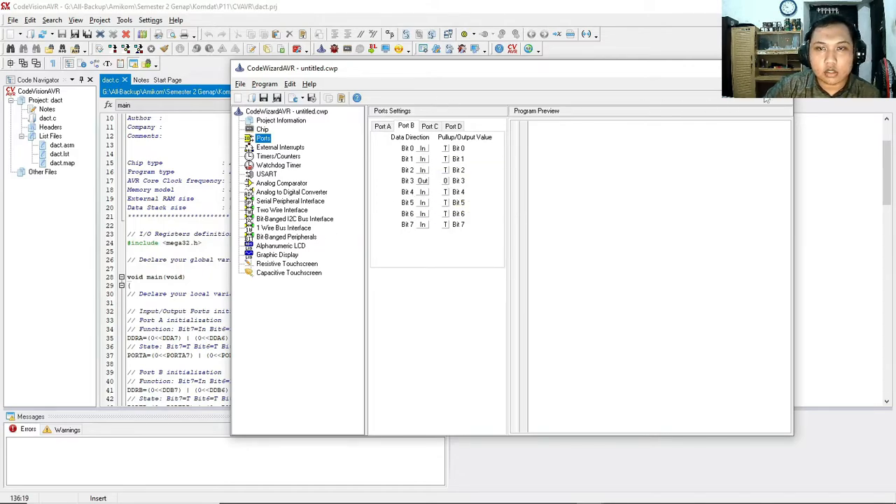
drag(689, 71, 701, 107)
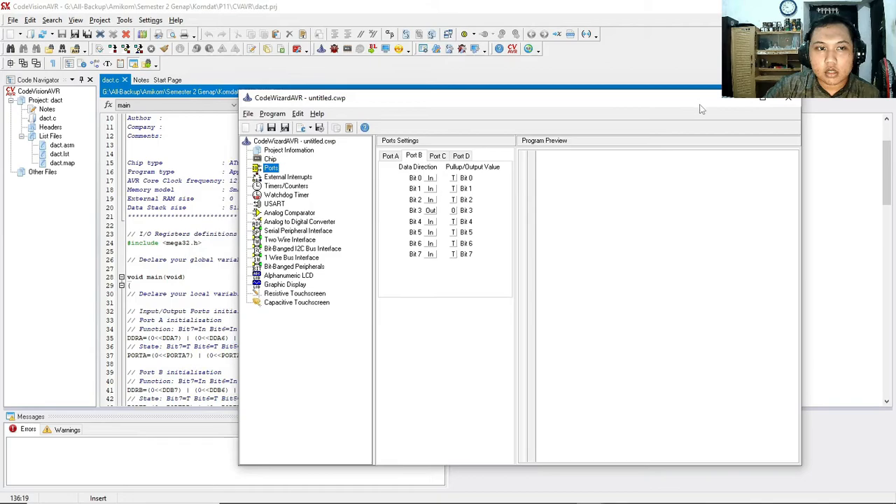
click(790, 102)
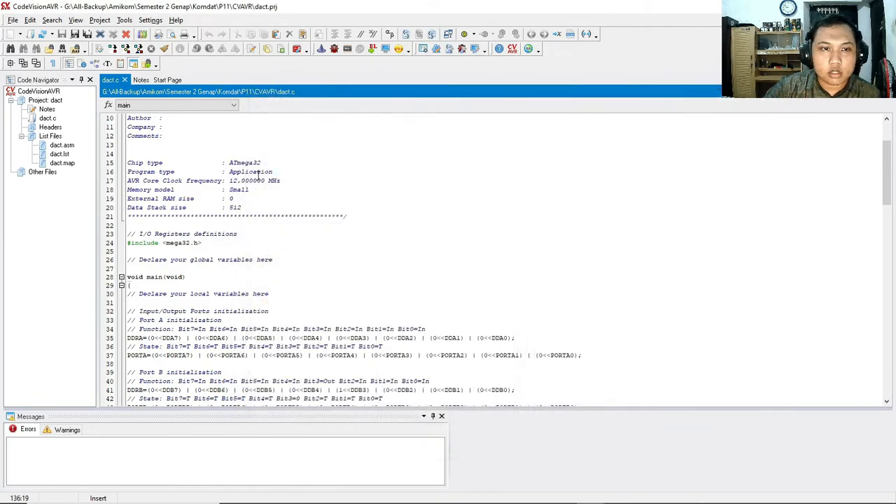
Review dact.c from the port initialization down to the while loop and back up to the Timer/Counter 0 initialization
scroll(221, 275, down, 4)
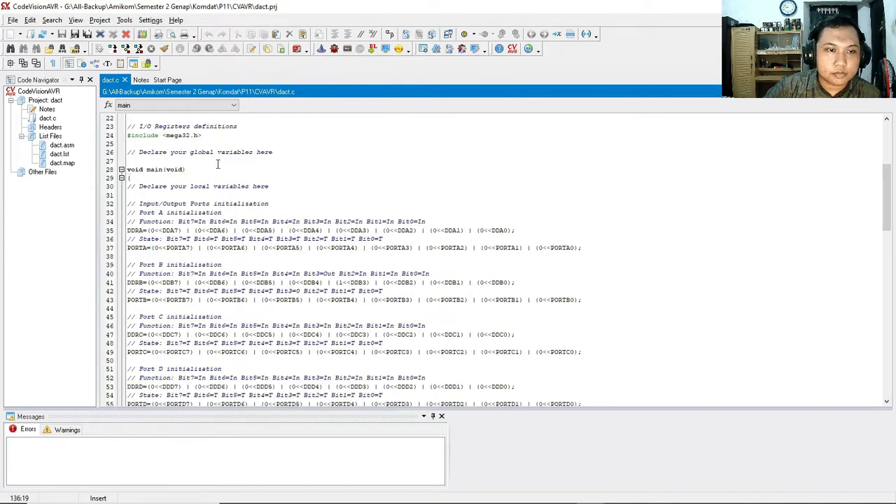
scroll(213, 172, up, 6)
scroll(221, 219, down, 5)
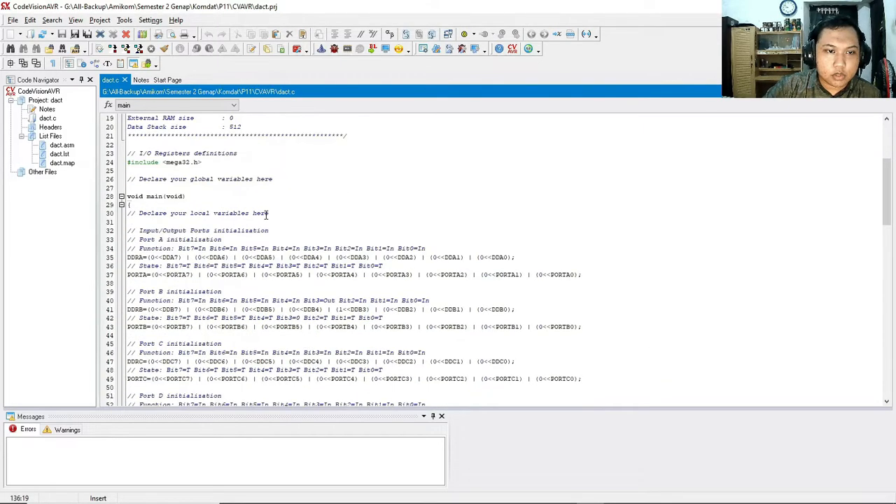
scroll(321, 180, down, 14)
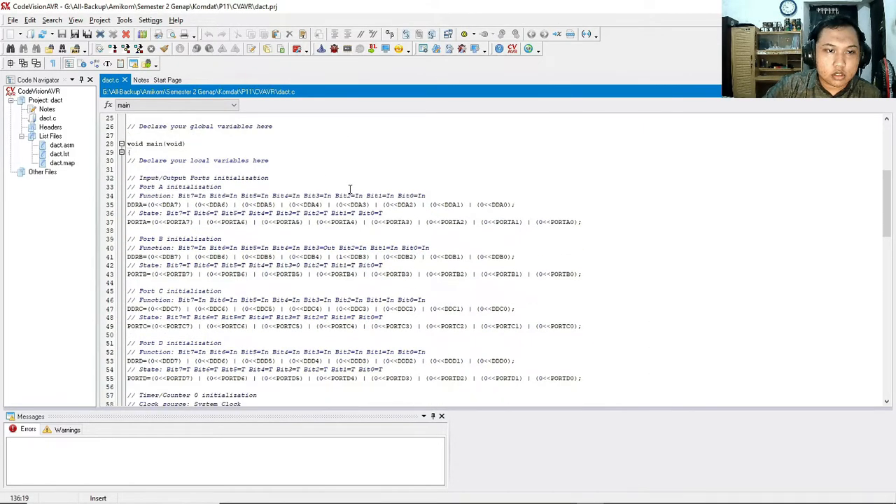
scroll(508, 226, down, 16)
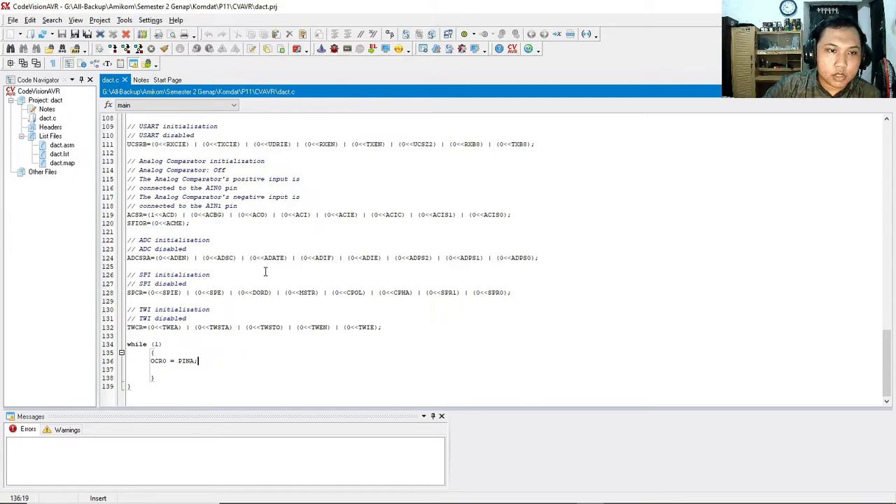
scroll(270, 273, up, 7)
scroll(279, 276, up, 7)
scroll(248, 264, up, 7)
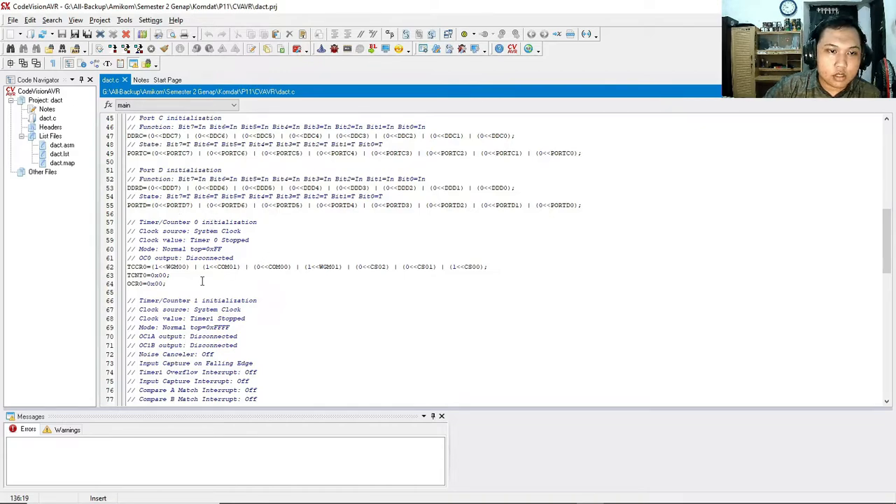
Examine the WGM00, COM01, WGM01 and CS00 bit settings in the TCCR0 assignment of the Timer/Counter 0 section
double_click(179, 267)
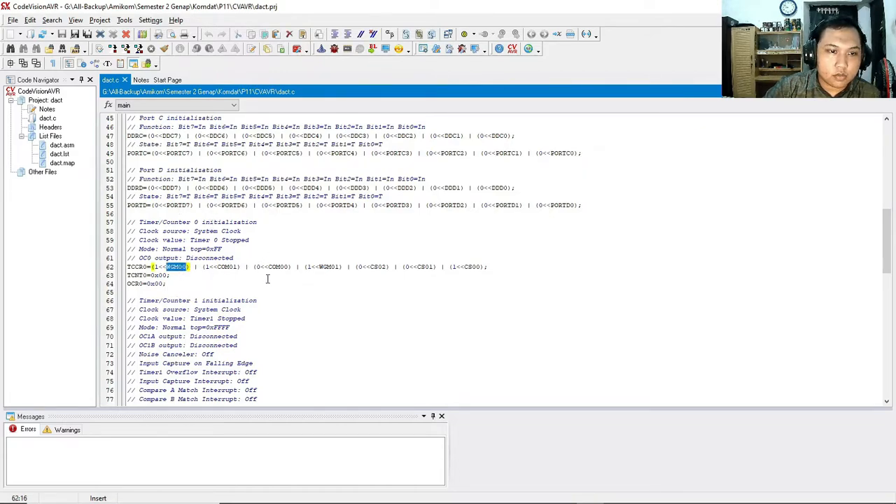
double_click(226, 270)
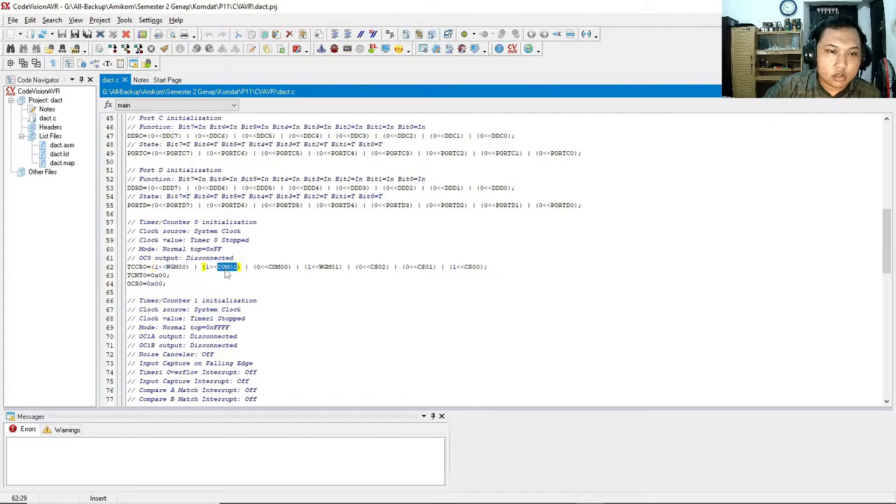
double_click(328, 267)
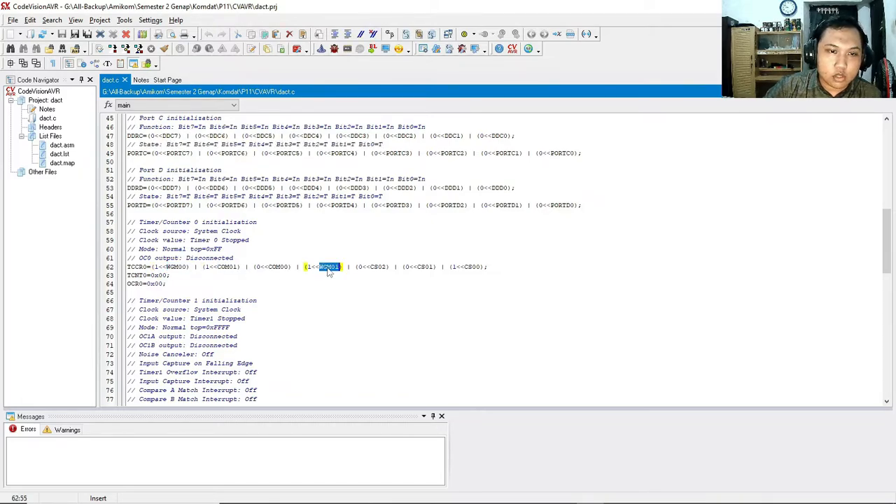
double_click(473, 267)
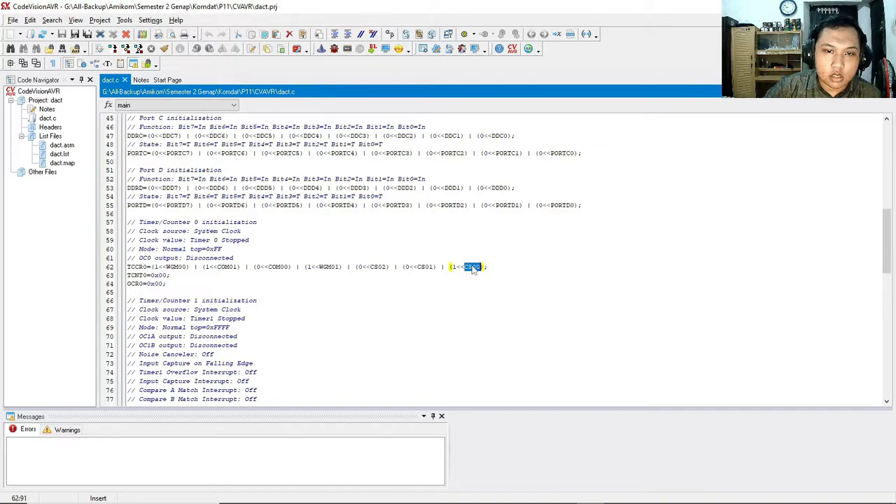
click(155, 267)
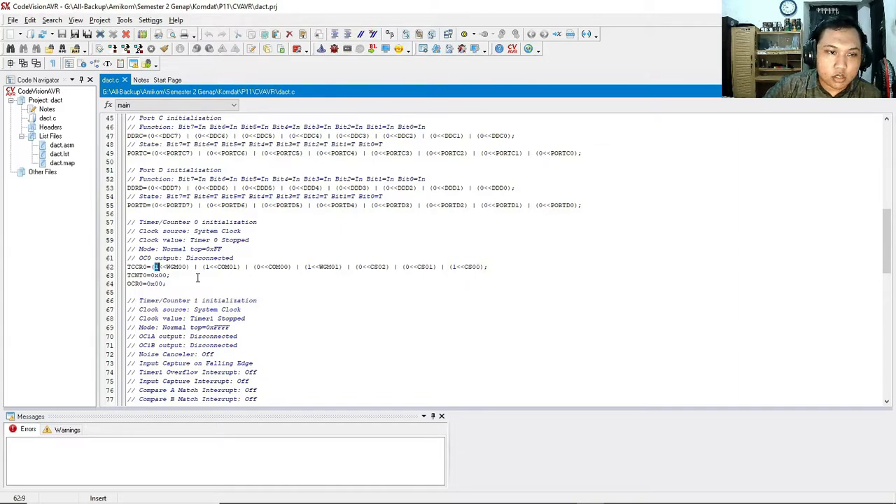
Check the COM01 bit and the OCR0 = PINA line in the while loop, build the dact project and dismiss the build information
click(207, 267)
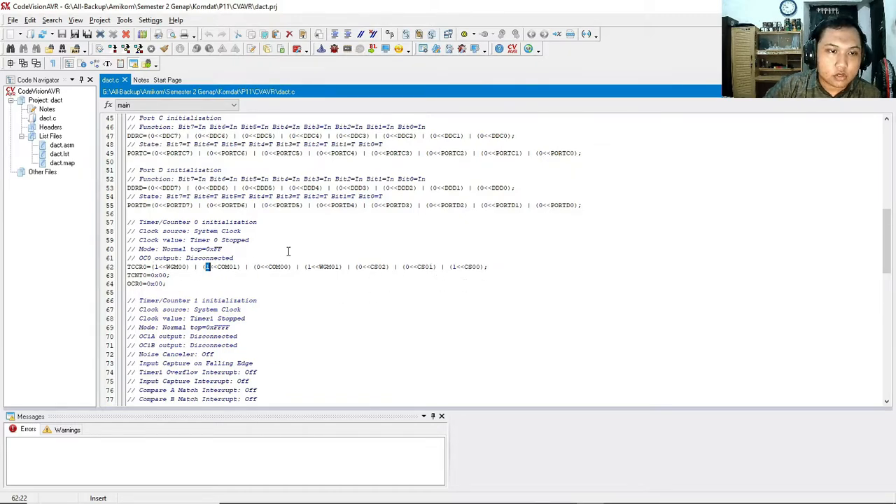
scroll(312, 252, down, 20)
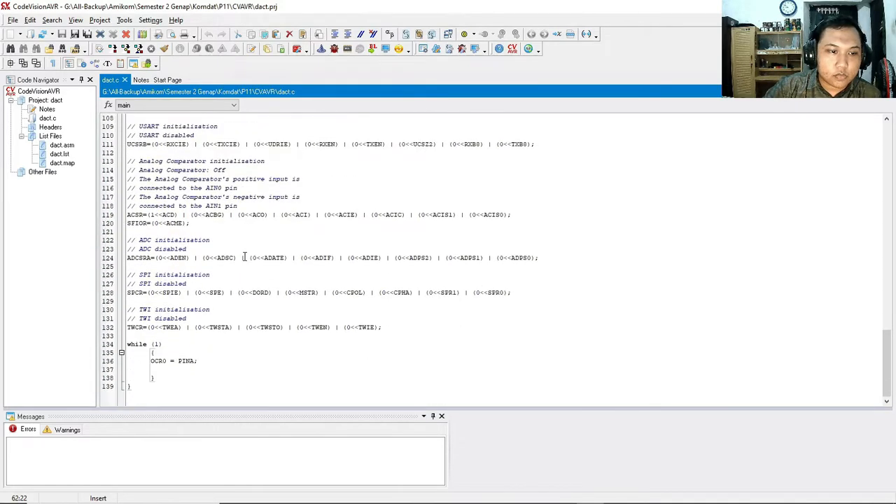
click(139, 48)
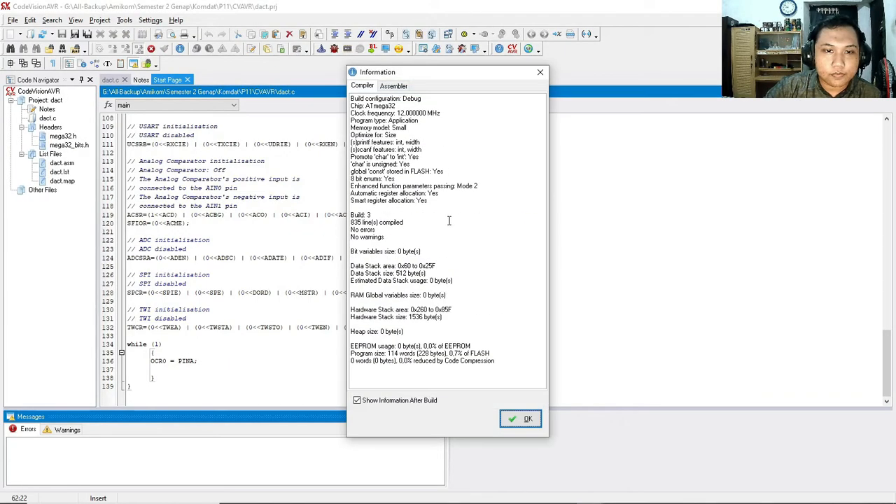
click(520, 419)
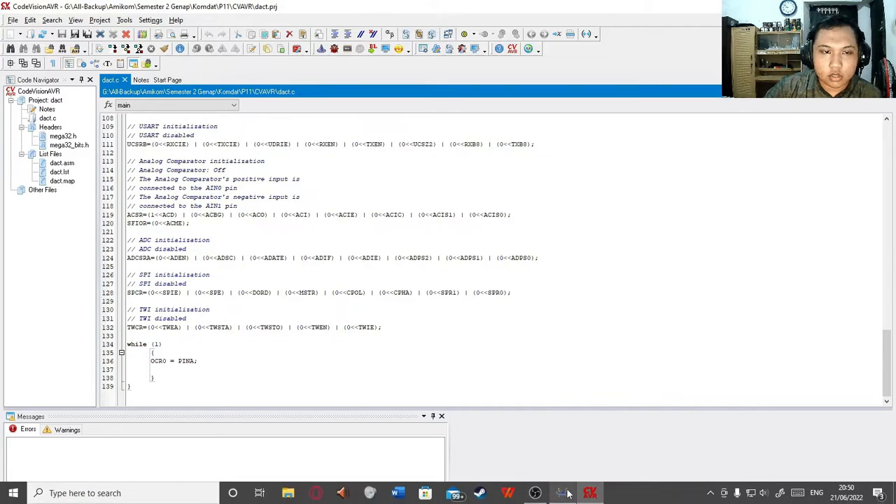
Switch to the Proteus schematic and load dact.cof from the CVAVR folder as the program file of the ATMEGA32 (U1)
click(558, 486)
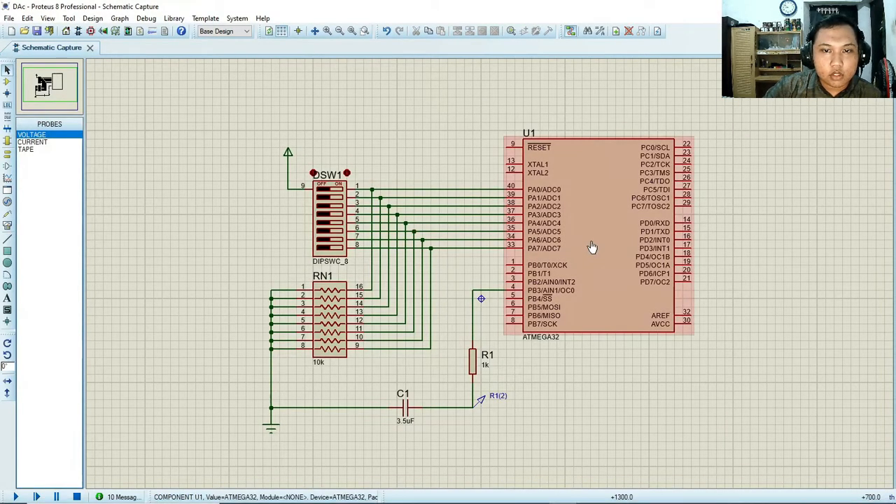
double_click(591, 245)
drag(465, 114, 350, 125)
click(376, 195)
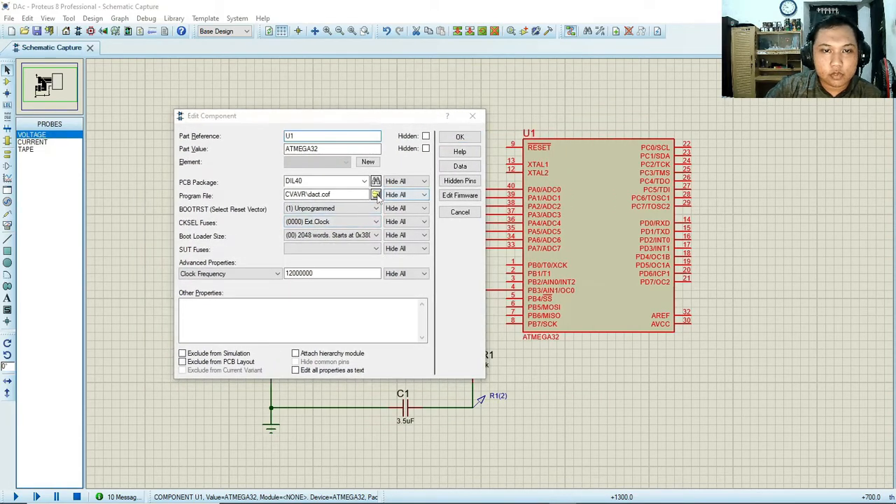
click(355, 200)
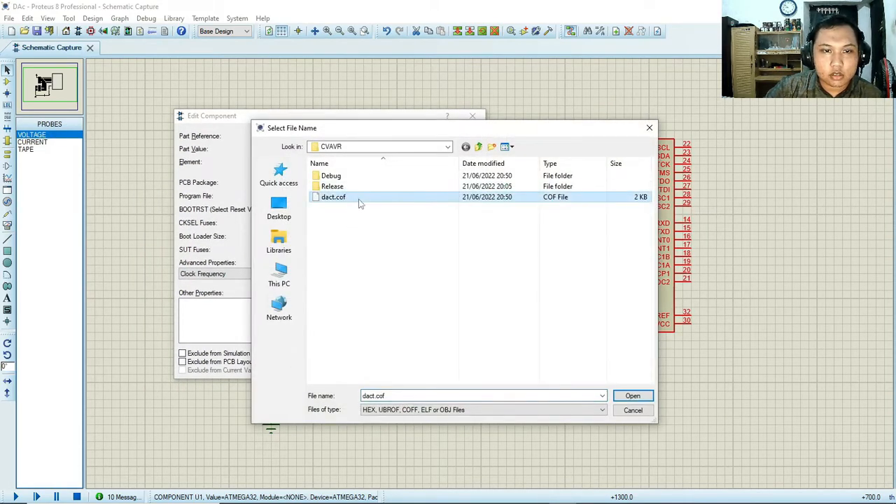
double_click(354, 200)
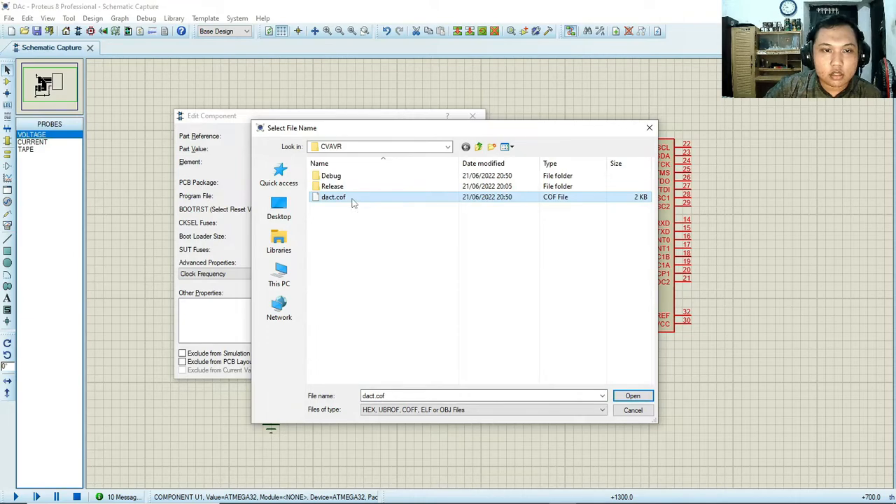
Set the ATMEGA32's CKSEL fuses to (0000) Ext.Clock, check its 12000000 clock frequency and accept the component properties
click(326, 223)
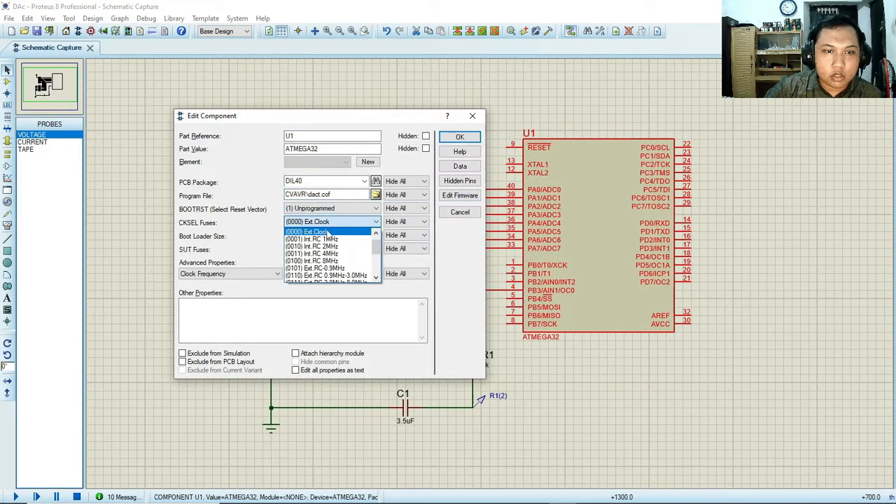
click(328, 232)
click(331, 274)
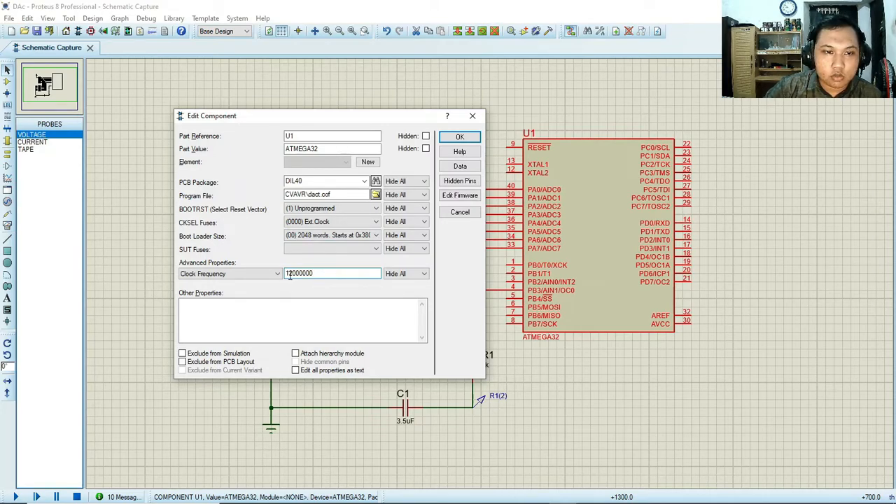
click(460, 138)
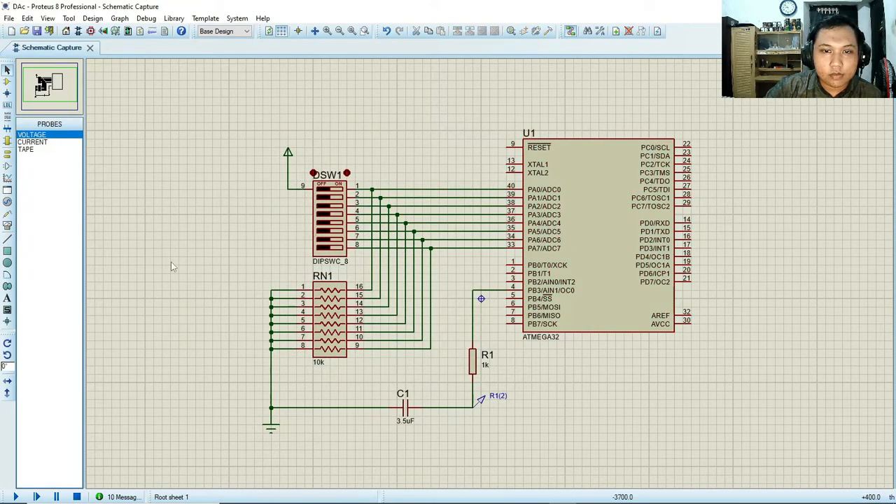
Run the simulation and flip the DSW1 switches in various combinations until only switches 3, 4, 5 and 6 are on
click(16, 496)
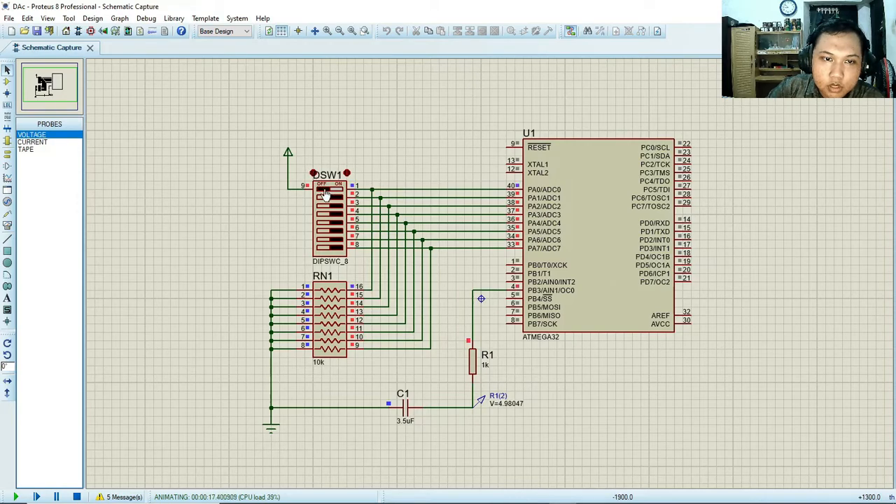
click(326, 189)
click(326, 250)
click(332, 240)
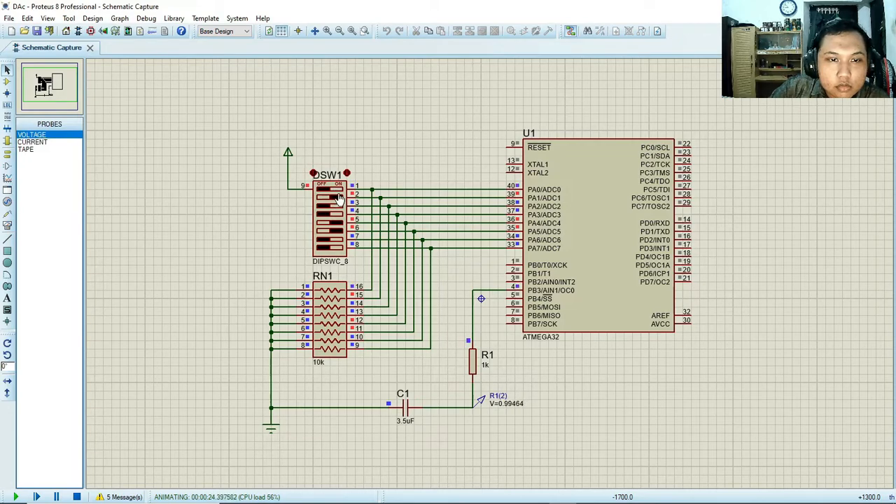
click(337, 199)
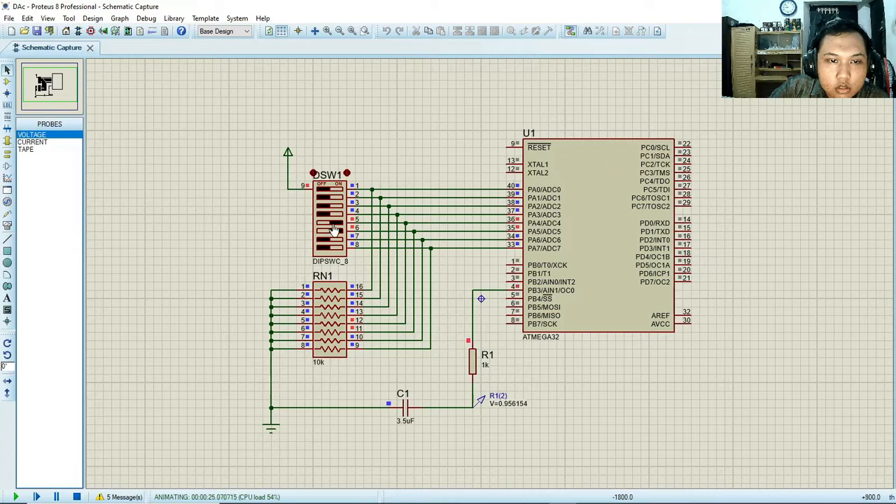
click(336, 219)
click(339, 211)
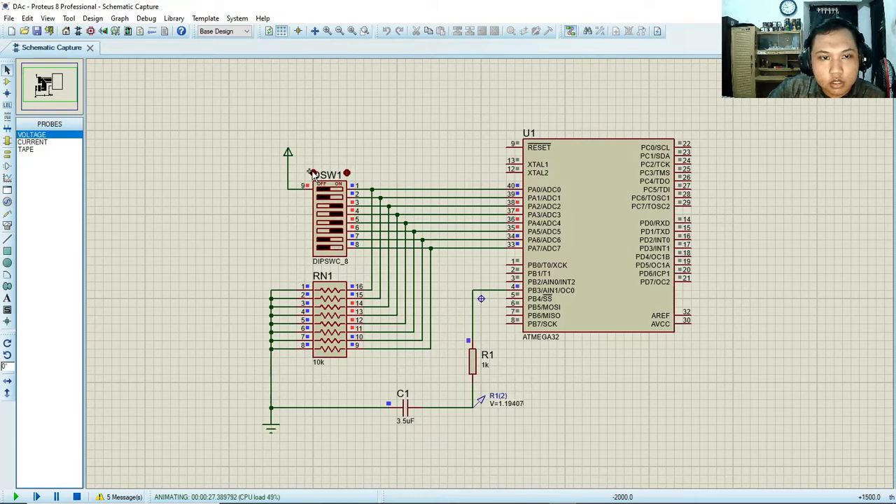
Turn off DSW1 switches 3 to 6 and turn on switch 8 to test the PA7 input alone
click(333, 208)
click(335, 214)
click(336, 224)
click(336, 231)
click(335, 248)
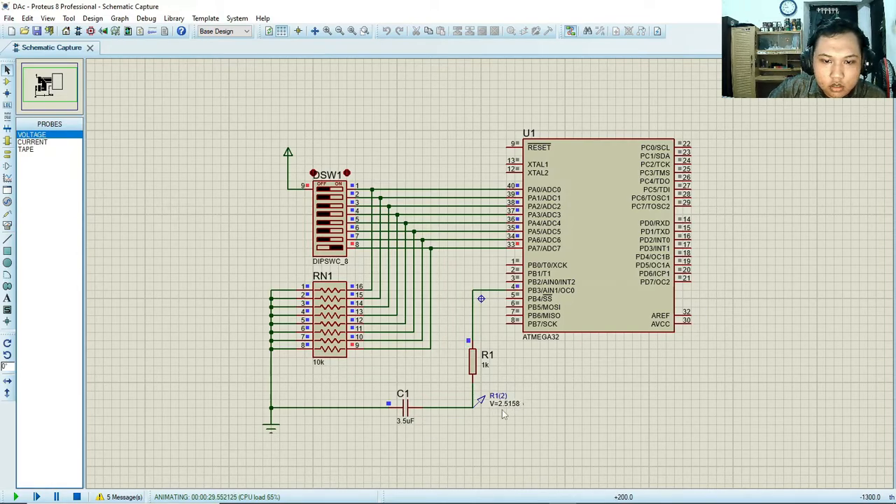
Turn off DSW1 switch 8, test switches 7, 6, 5 and 1 one at a time, and leave all eight switches off
click(337, 246)
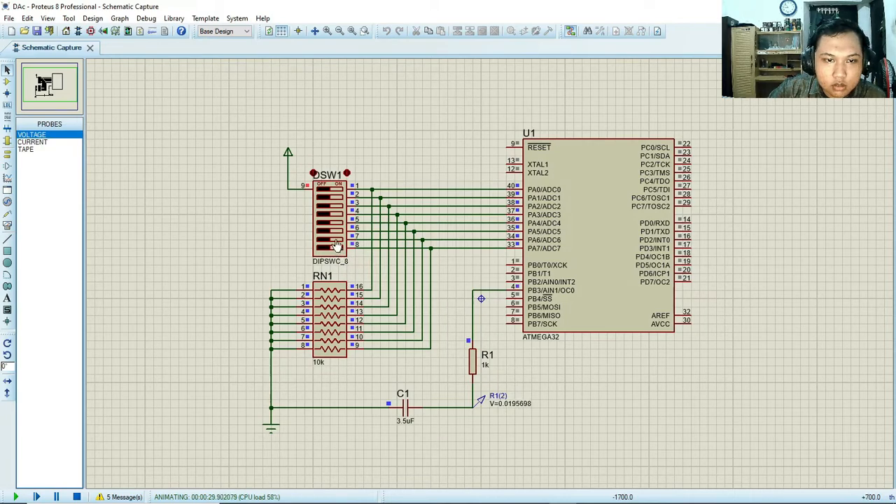
click(336, 240)
click(336, 232)
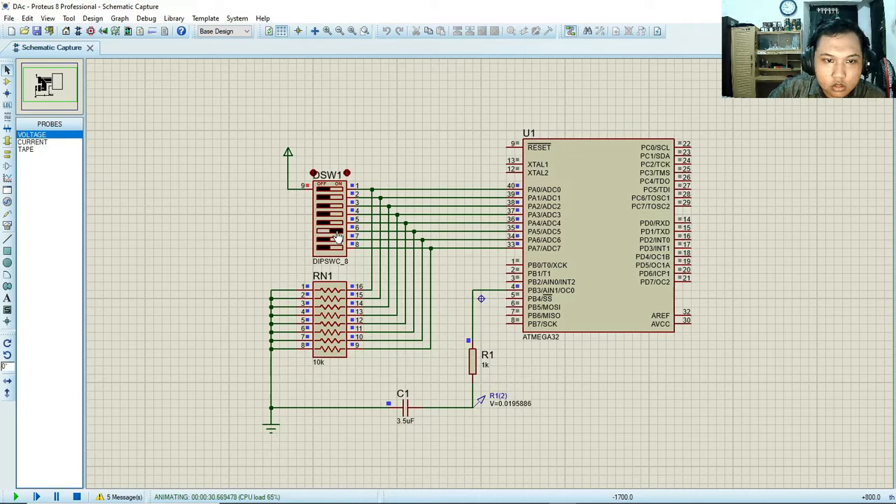
click(337, 231)
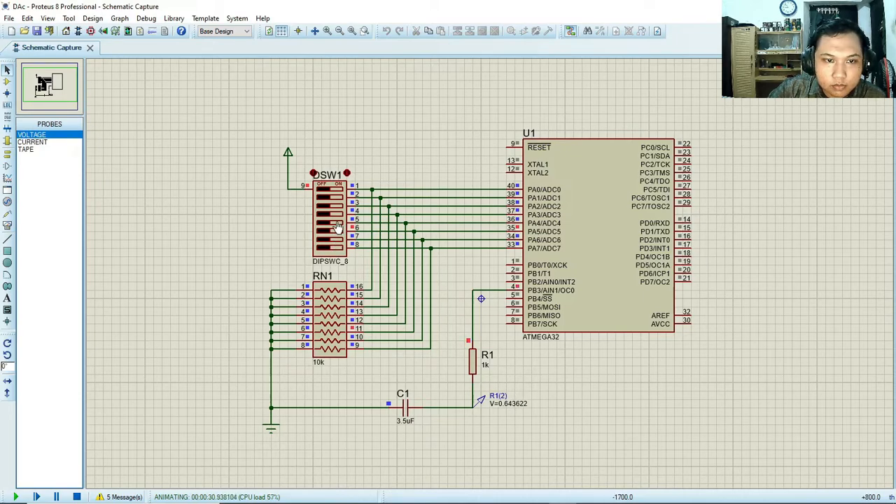
click(336, 223)
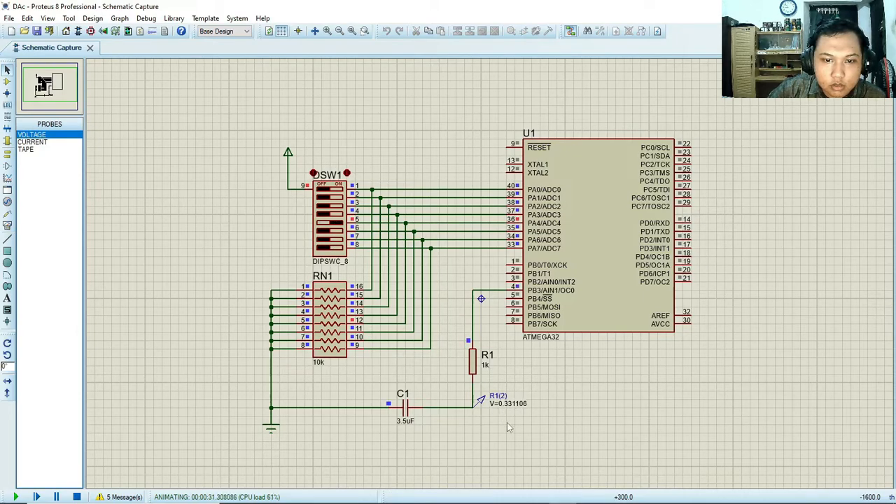
click(334, 223)
click(339, 190)
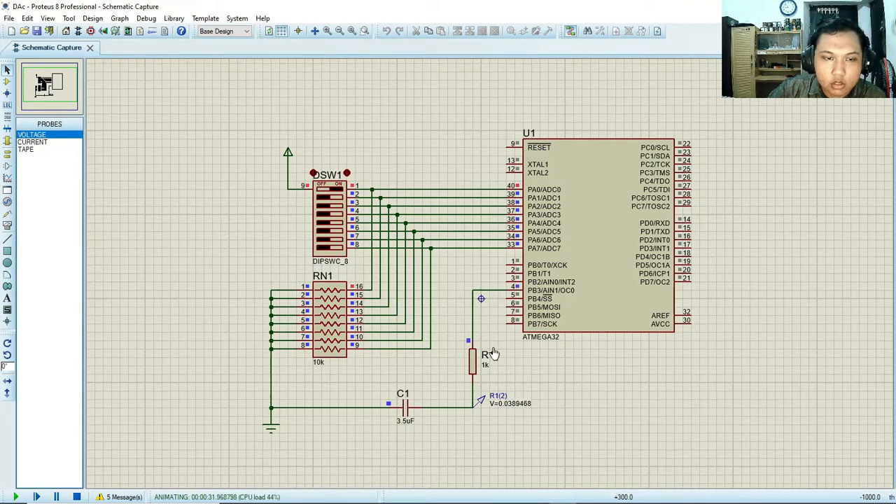
click(338, 193)
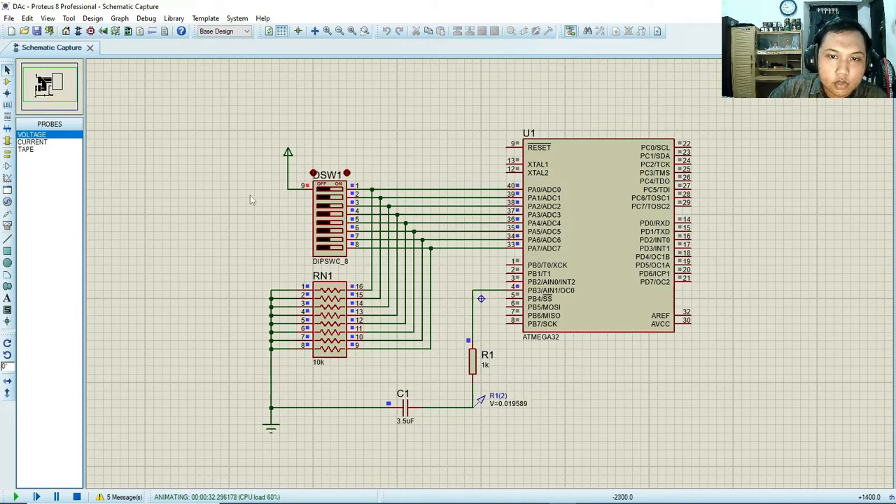